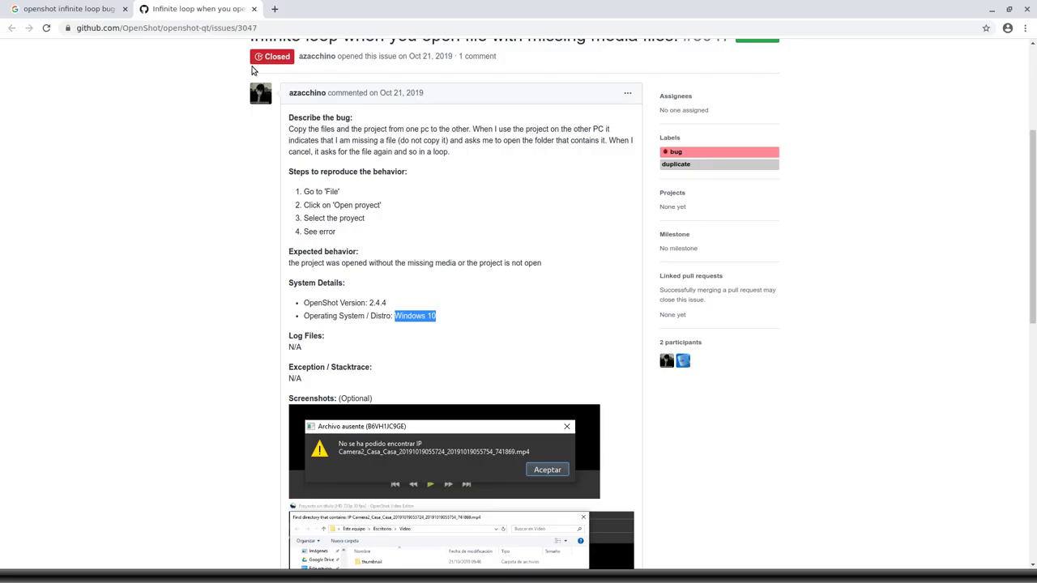
# Return to the GitHub issue, scroll to the collaborator's reply and highlight the passage on reconnecting missing files
pyautogui.click(36, 5)
pyautogui.click(146, 8)
pyautogui.scroll(3, 189, 241)
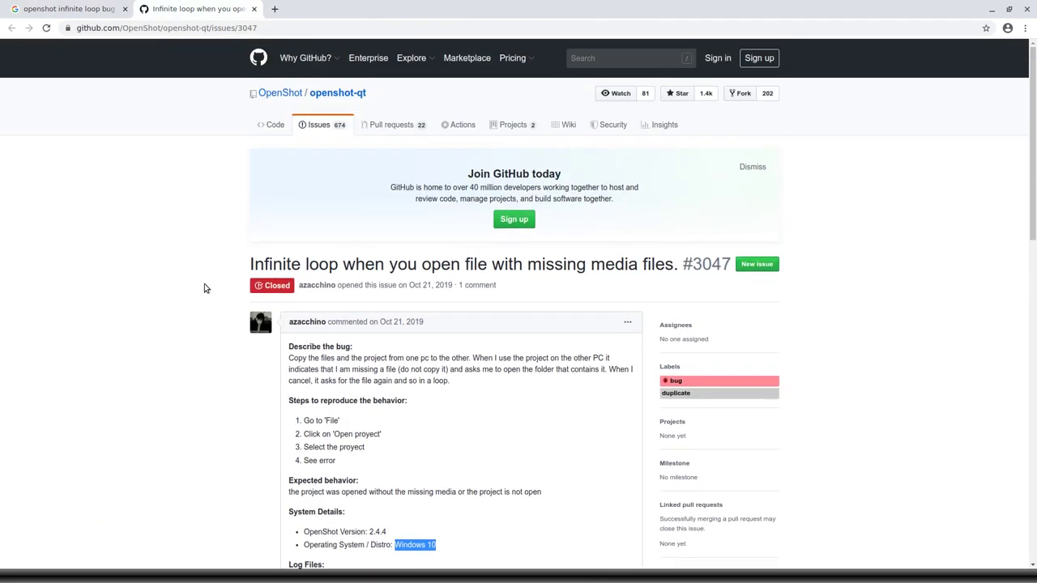
pyautogui.scroll(-2, 206, 289)
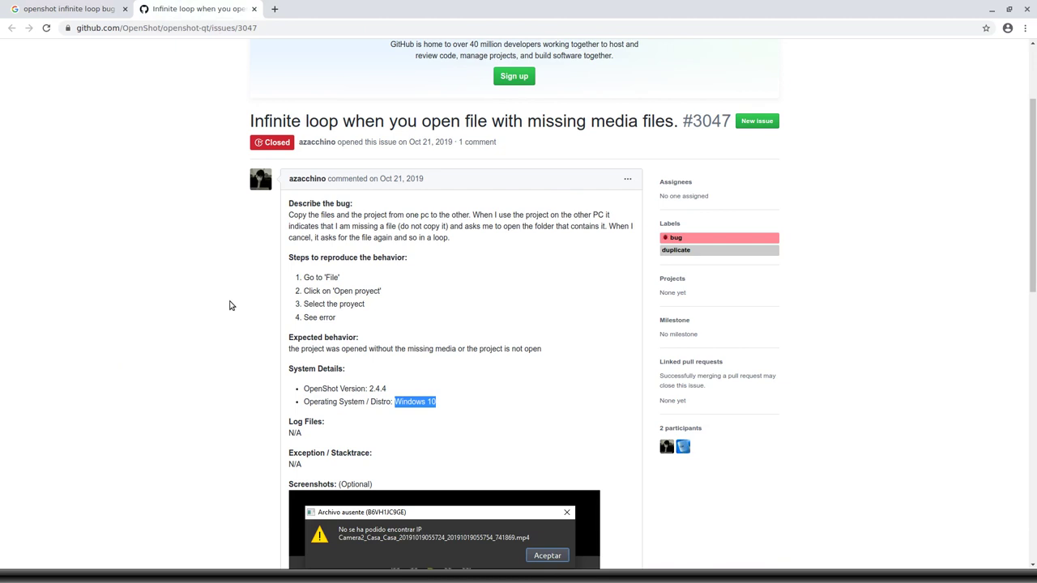
pyautogui.scroll(-2, 221, 299)
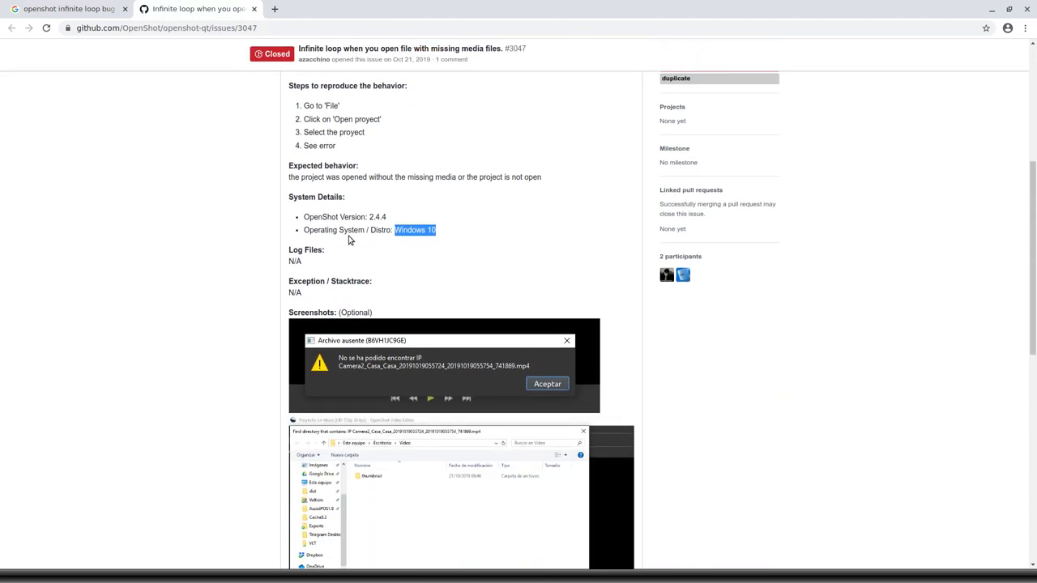
pyautogui.scroll(-6, 421, 229)
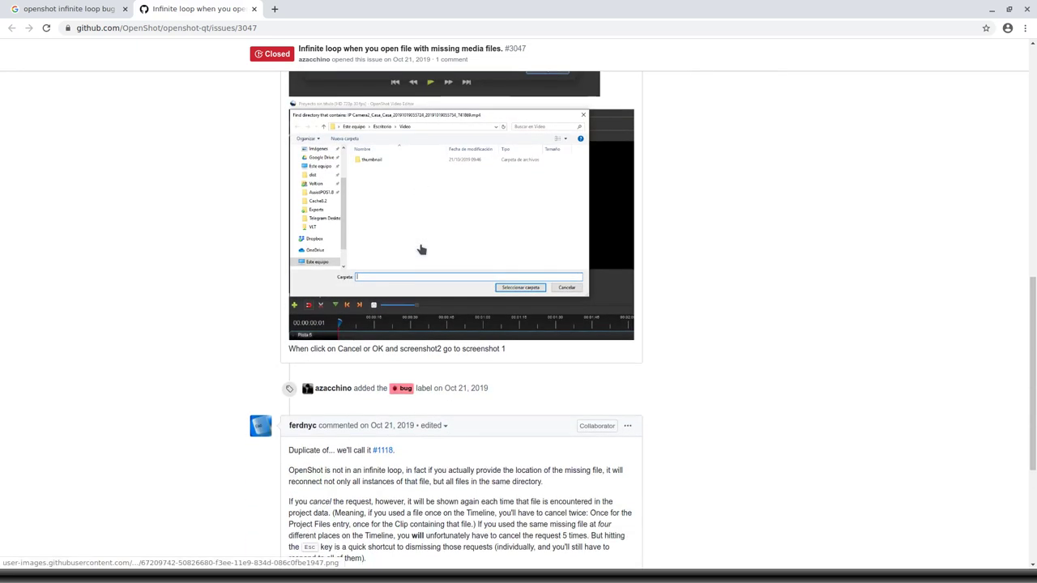
pyautogui.scroll(-2, 421, 241)
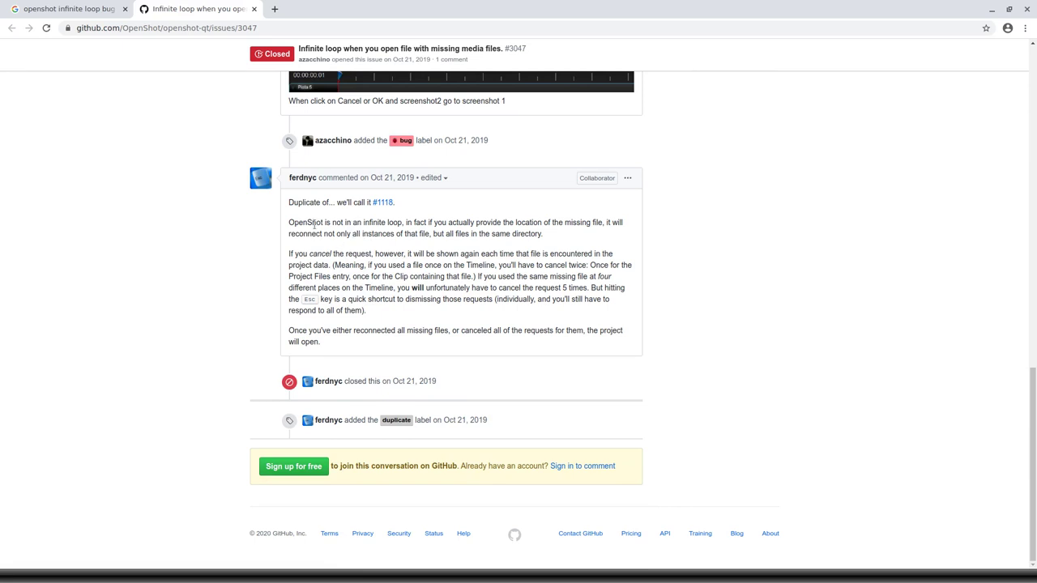
pyautogui.moveTo(316, 222); pyautogui.dragTo(563, 241)
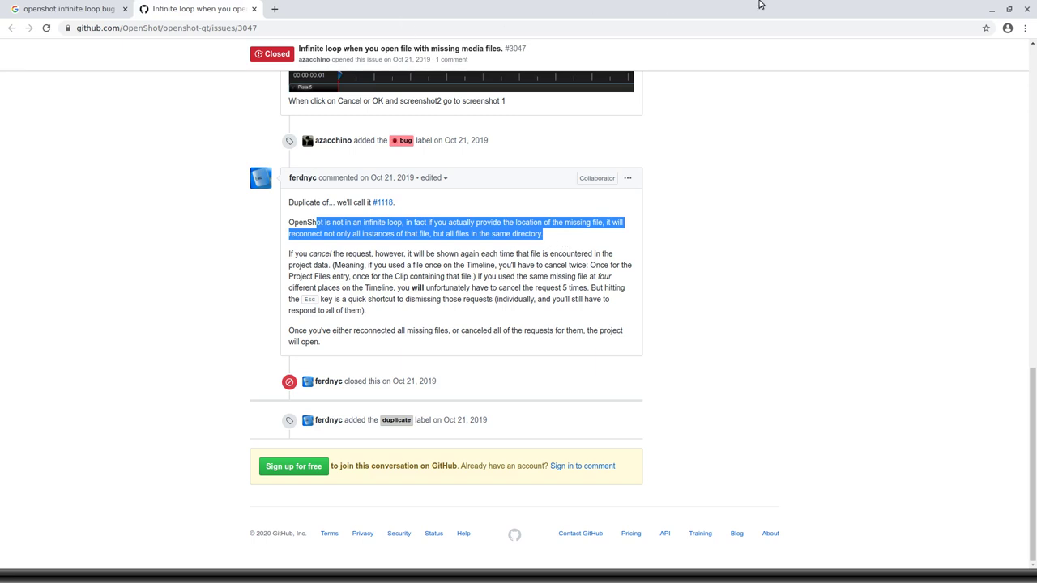
# Close Chrome, move the file manager to the top-right, and launch OpenShot Video Editor
pyautogui.click(1027, 9)
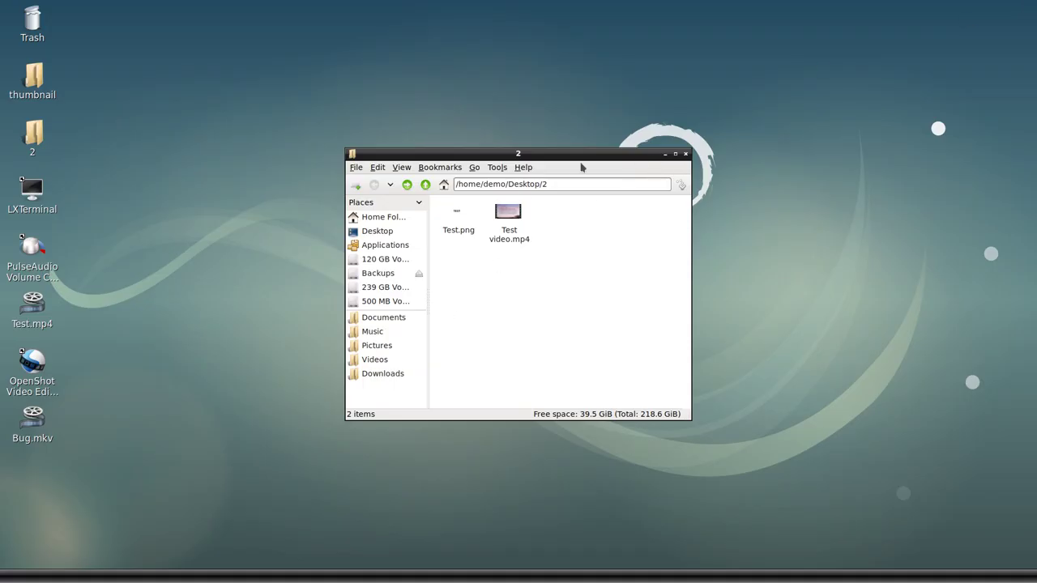
pyautogui.moveTo(572, 153); pyautogui.dragTo(734, 43)
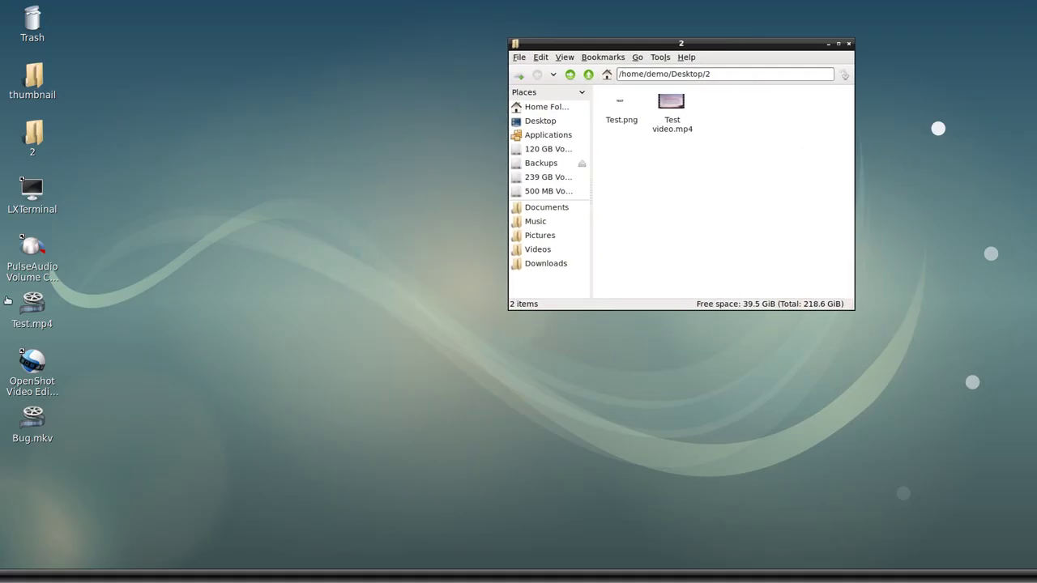
pyautogui.click(38, 389)
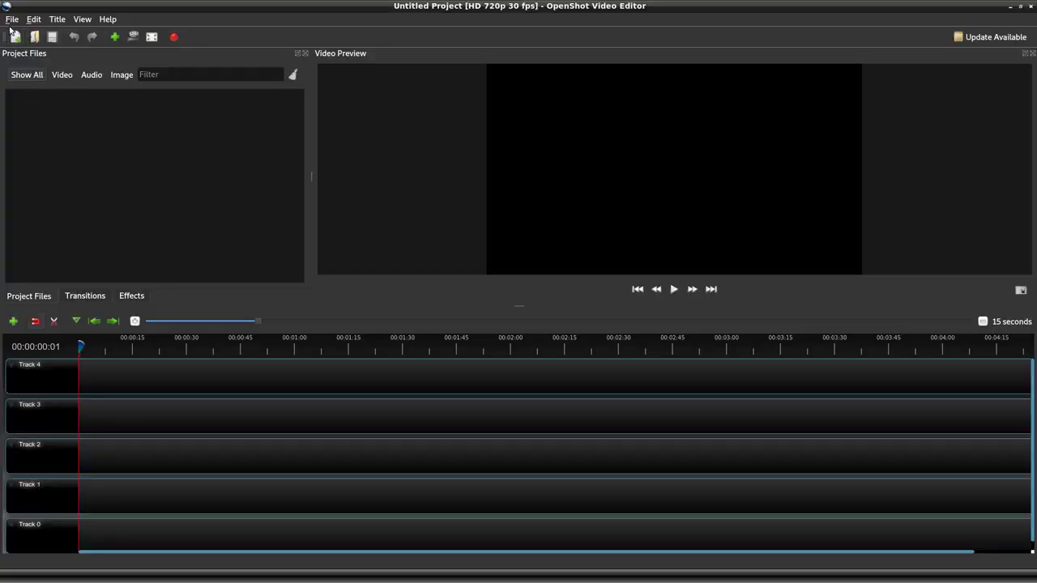
pyautogui.click(12, 19)
# Import Test.png and Test video.mp4 from the Desktop folder 2
pyautogui.click(44, 108)
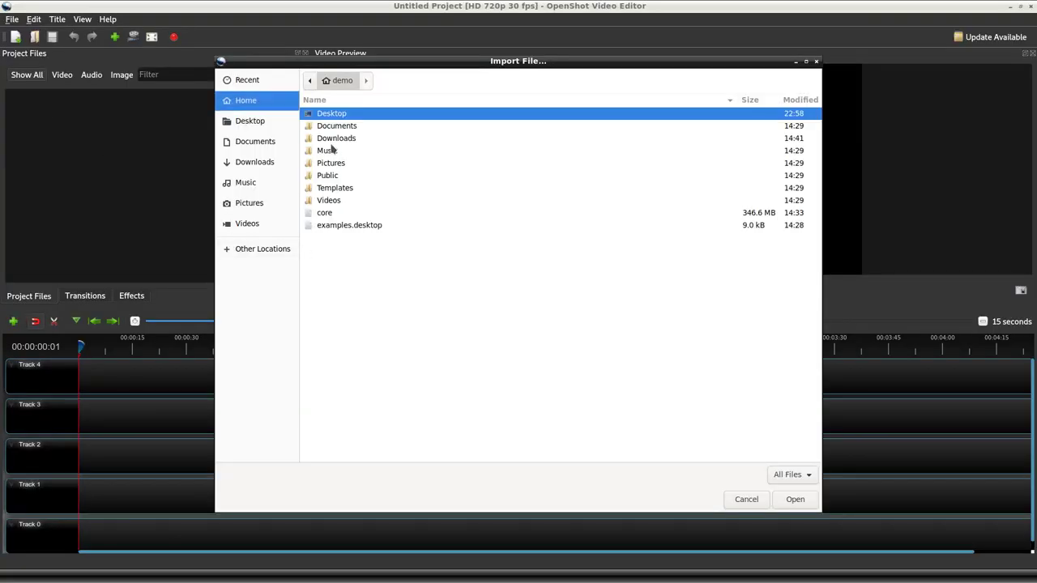
pyautogui.doubleClick(328, 116)
pyautogui.doubleClick(330, 115)
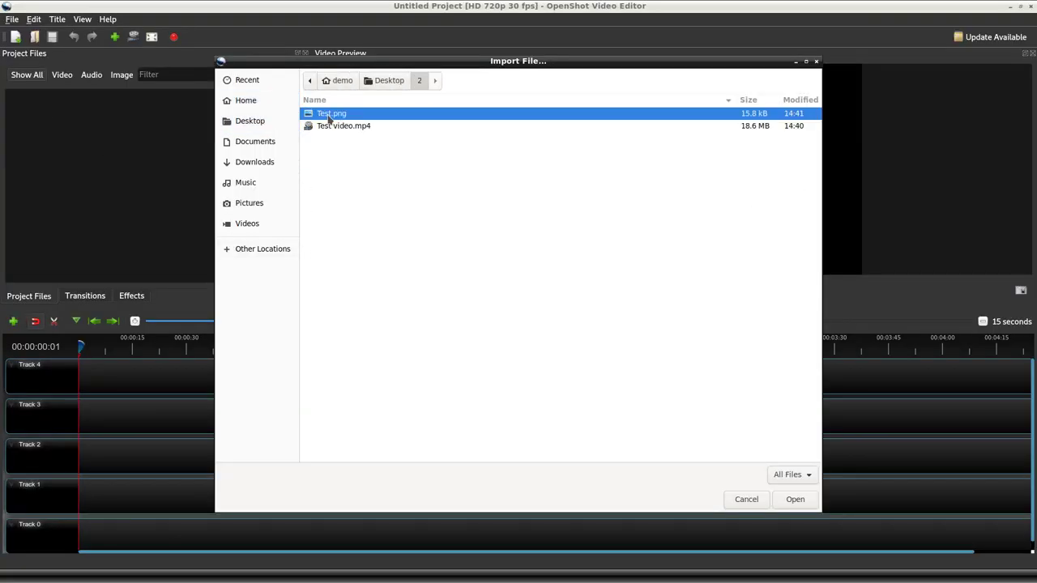
pyautogui.hotkey('ctrl', 'a')
pyautogui.press('Return')
# Place both clips on Track 4 and give Test video.mp4 a Fade In (Fast) at its start
pyautogui.moveTo(53, 114); pyautogui.dragTo(93, 377)
pyautogui.moveTo(87, 109); pyautogui.dragTo(104, 354)
pyautogui.rightClick(144, 371)
pyautogui.moveTo(172, 393)
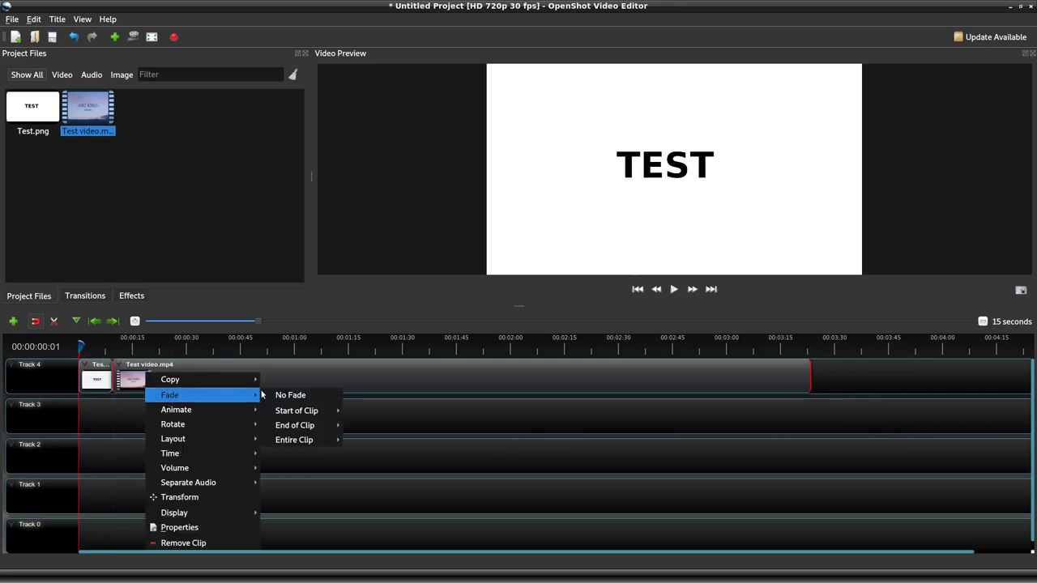
pyautogui.moveTo(304, 411)
pyautogui.click(409, 409)
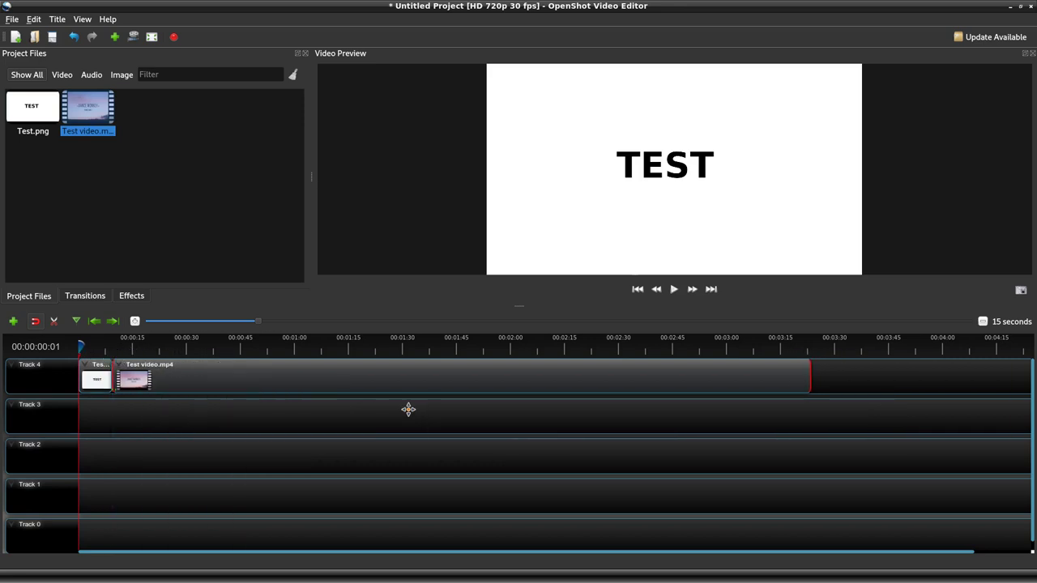
# Save the project to the Desktop as 'Test project'
pyautogui.click(11, 19)
pyautogui.click(39, 95)
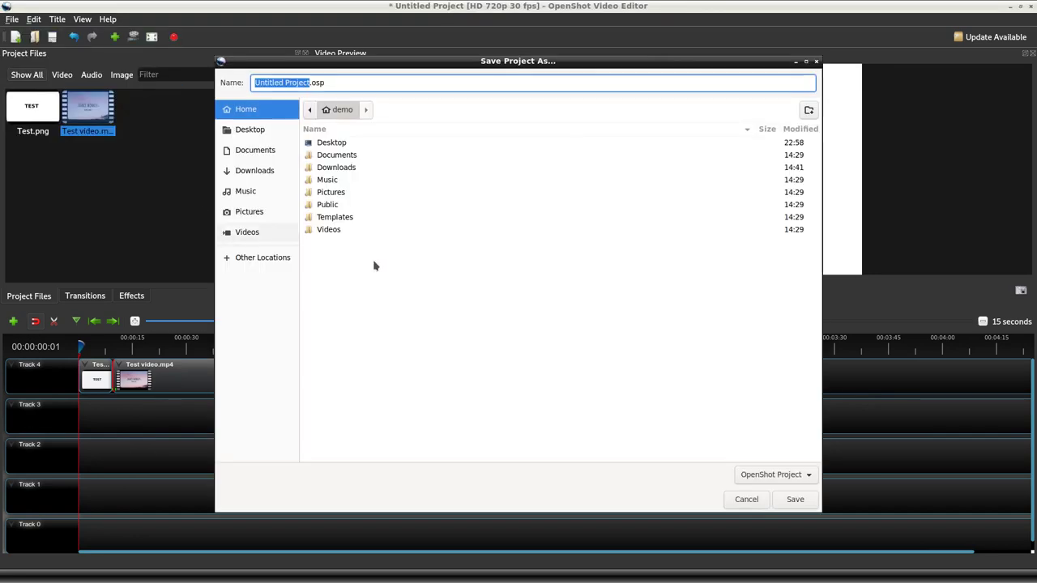
pyautogui.click(275, 133)
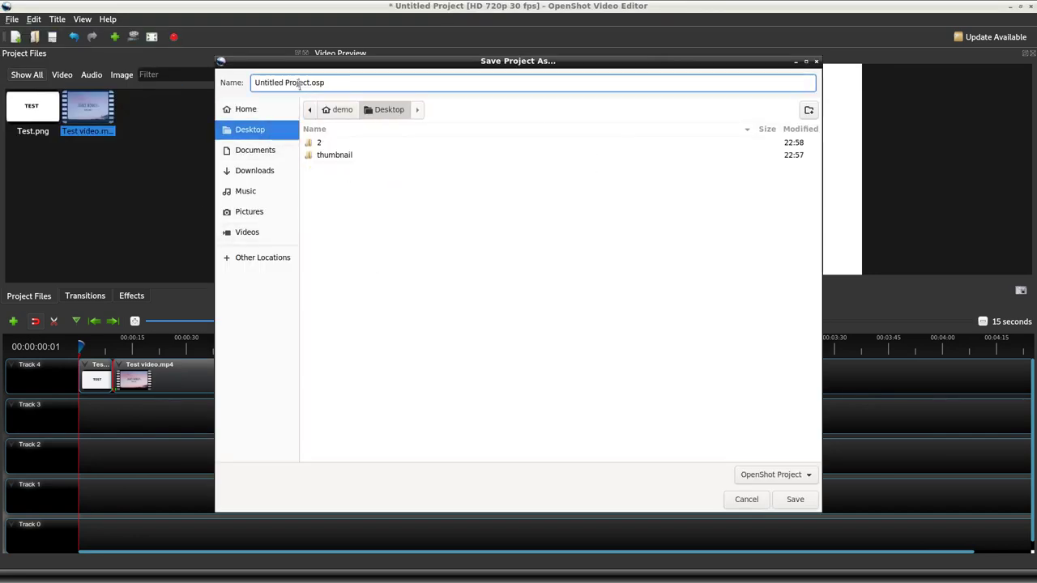
pyautogui.write('Test project')
pyautogui.press('Return')
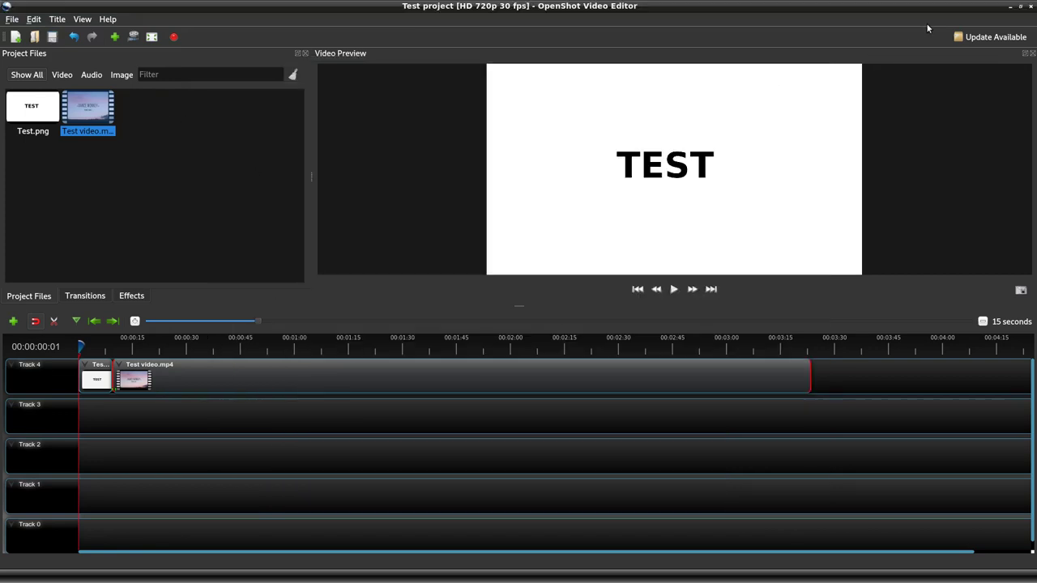
# Close OpenShot, create folder 3 in Desktop/2, move both media files into it, and close PCManFM
pyautogui.click(1032, 8)
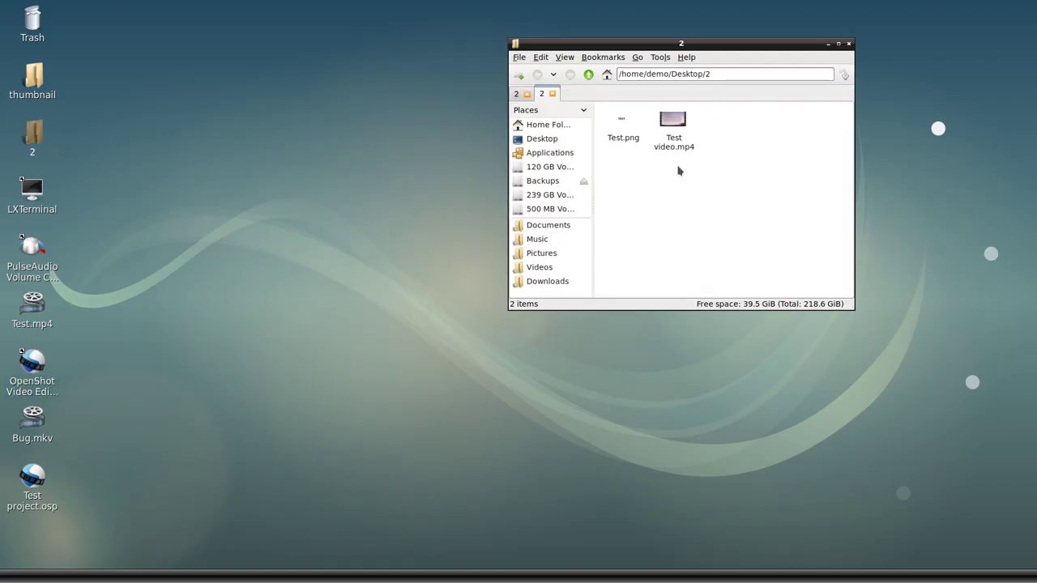
pyautogui.hotkey('ctrl', 'shift', 'n')
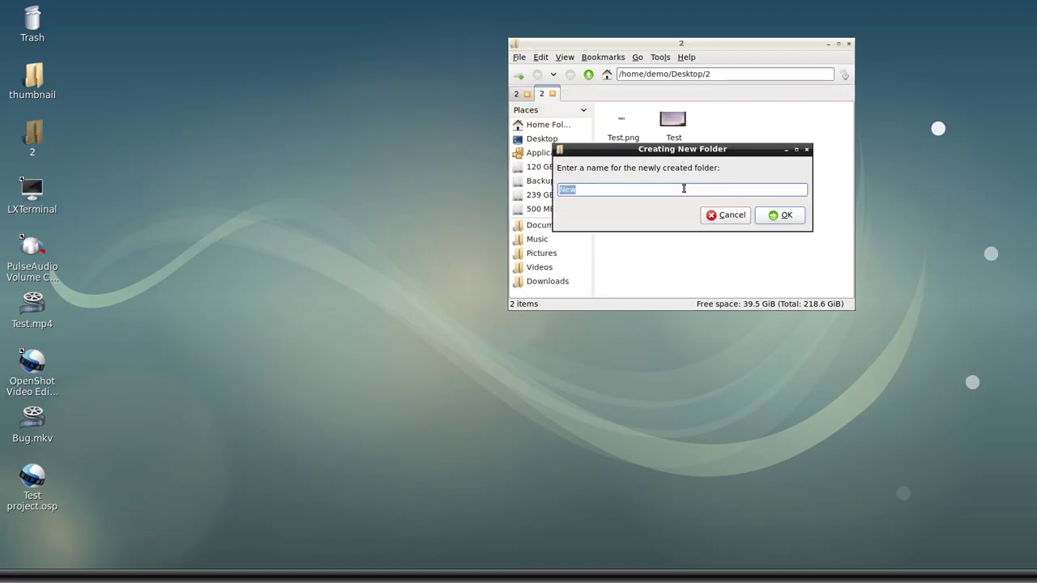
pyautogui.write('3')
pyautogui.press('Return')
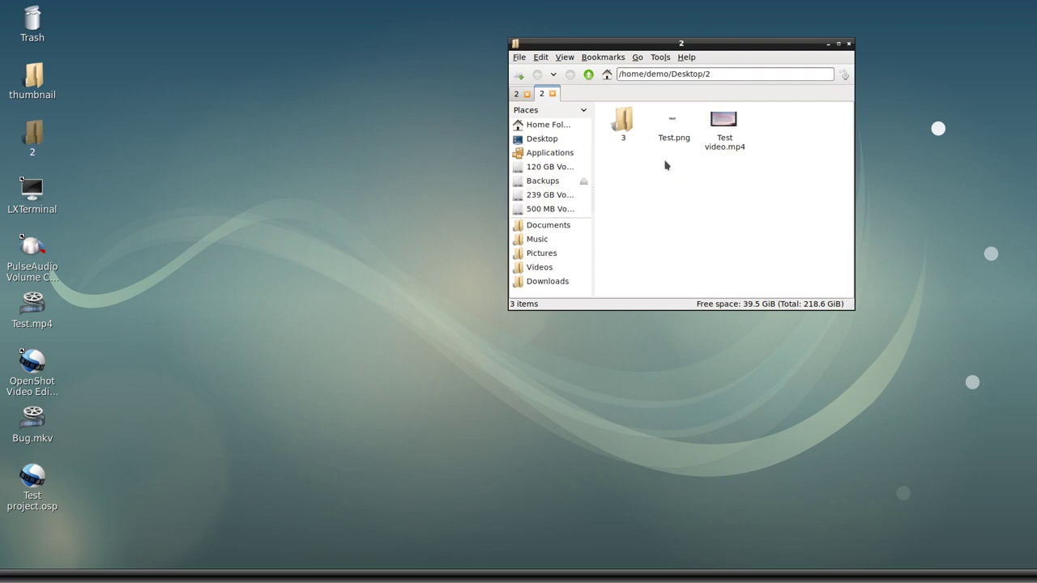
pyautogui.moveTo(667, 164); pyautogui.dragTo(628, 134)
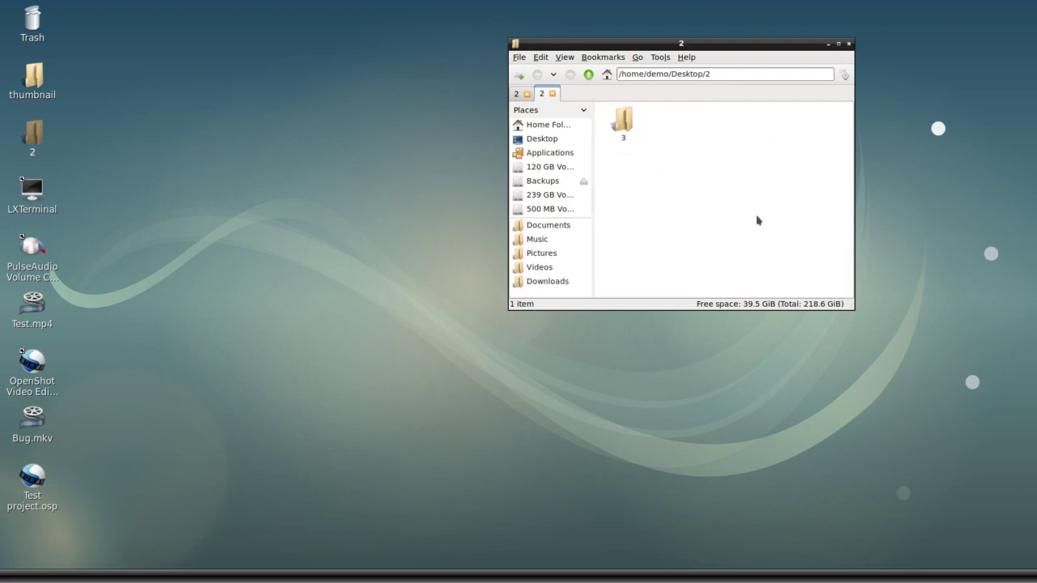
pyautogui.click(848, 43)
# Relaunch OpenShot and open Test project.osp from the Desktop
pyautogui.click(50, 381)
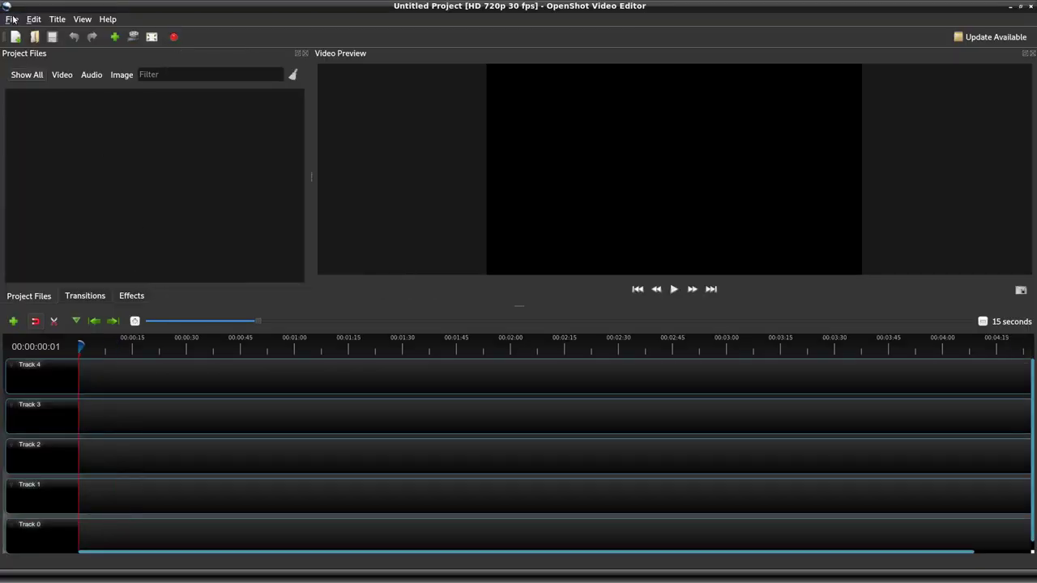
pyautogui.click(12, 18)
pyautogui.click(49, 45)
pyautogui.click(273, 122)
pyautogui.click(347, 126)
pyautogui.doubleClick(348, 128)
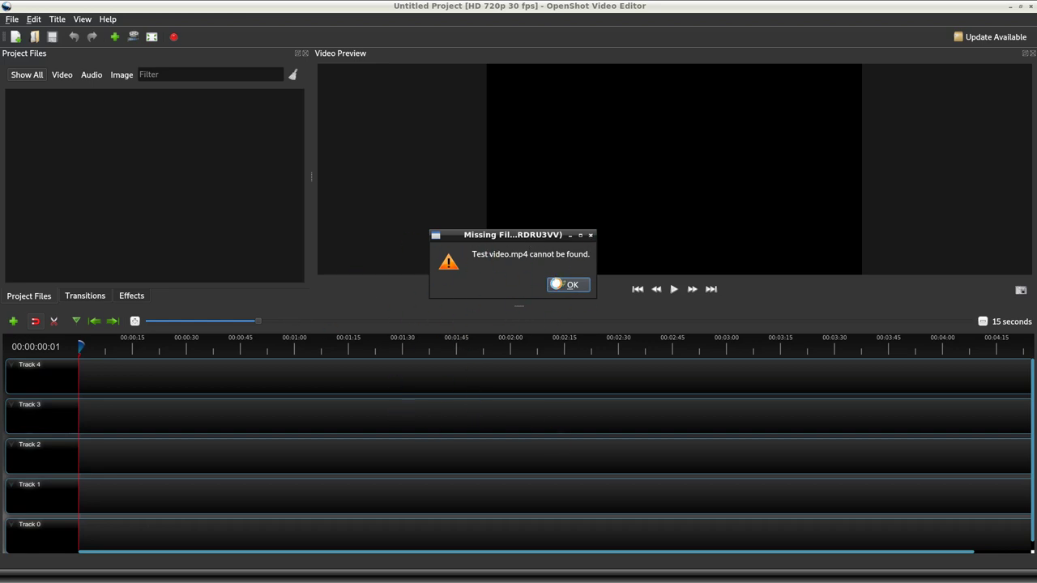
# Dismiss the Test video.mp4 missing-file warning and accept folder 2, repeating as the warning keeps returning
pyautogui.click(557, 285)
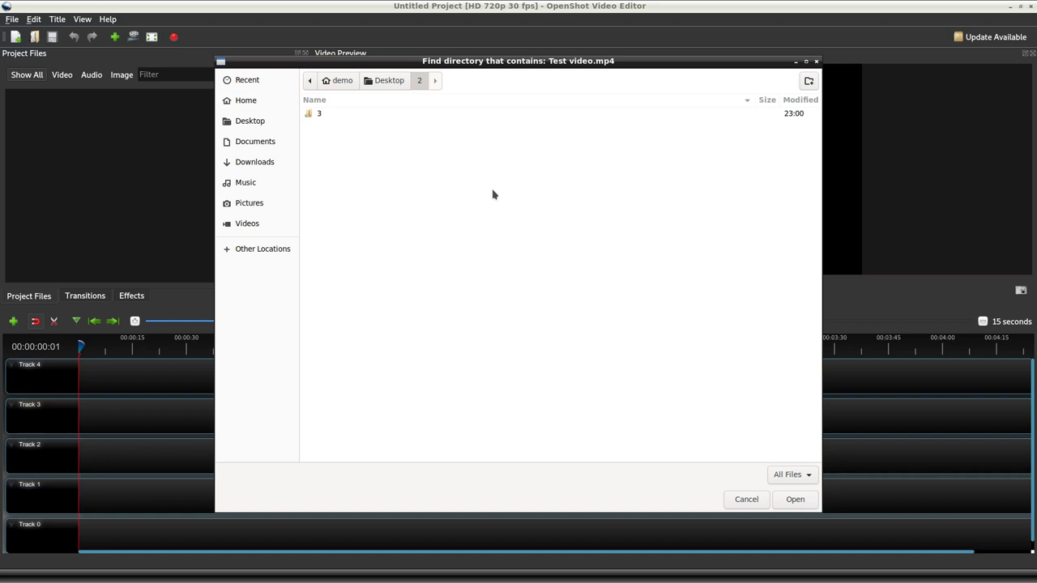
pyautogui.click(795, 500)
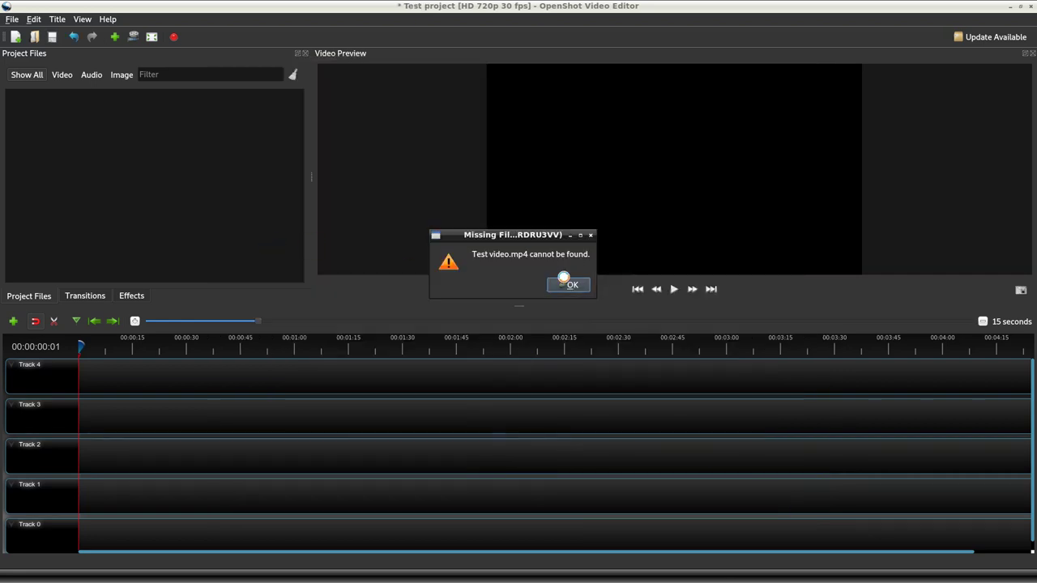
pyautogui.click(574, 286)
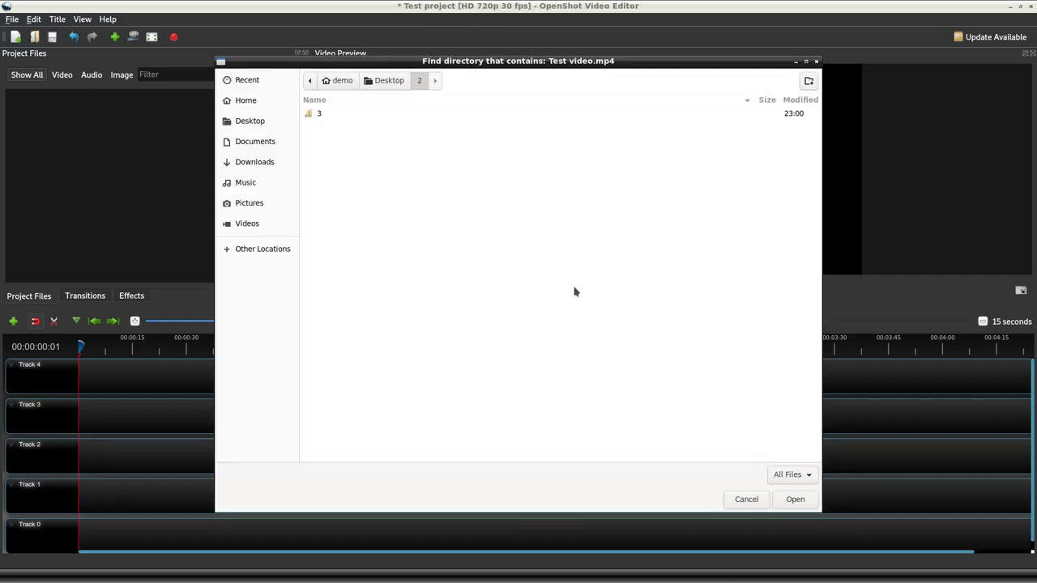
pyautogui.click(795, 500)
pyautogui.click(574, 286)
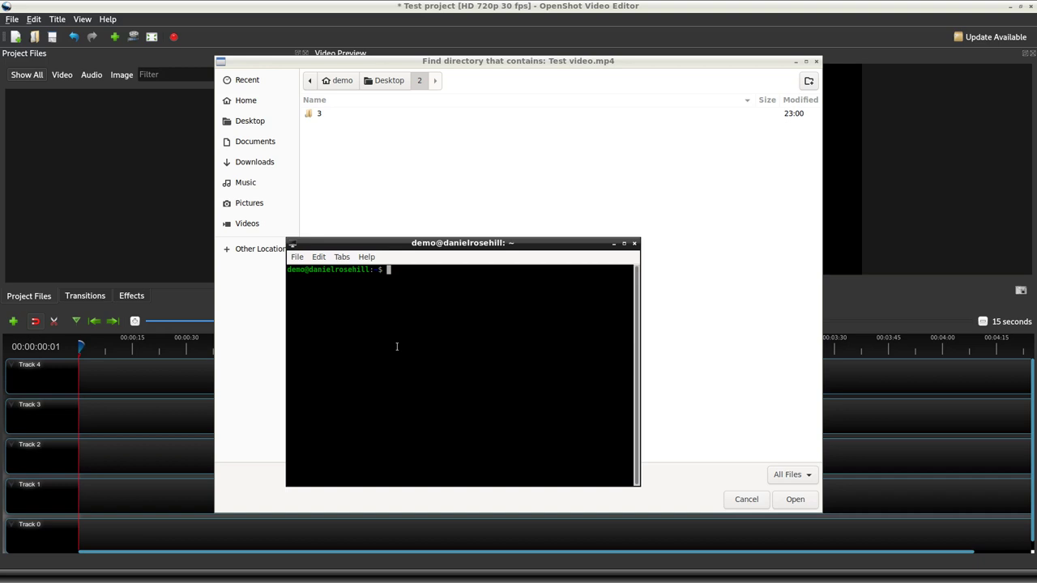
# Run 'sudo pkill openshot-qt' in LXTerminal and enter the administrator password
pyautogui.write('sudo pkill opens')
pyautogui.press('Tab')
pyautogui.press('Return')
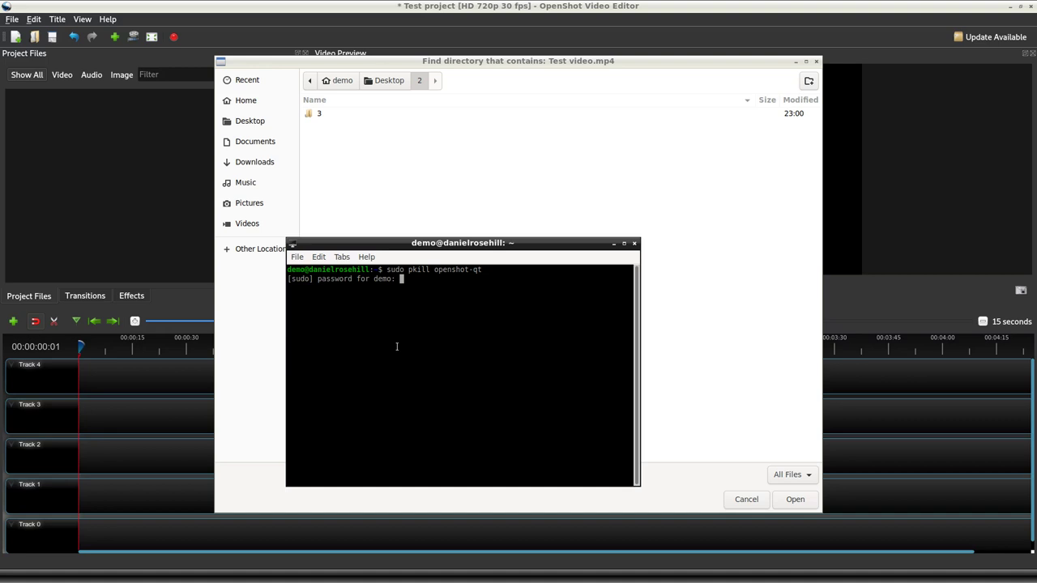
pyautogui.press('Return')
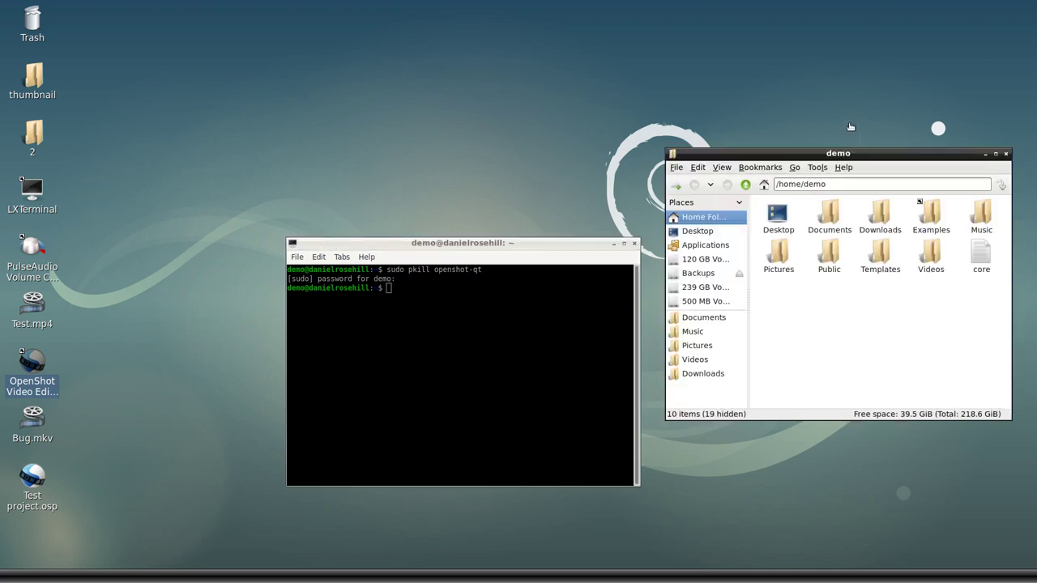
# Cancel the mistyped 'sdo apt-get' and 'sudo apt-get autoremove openshot-qt' commands with Ctrl+C
pyautogui.write('sdo apt-get')
pyautogui.hotkey('ctrl', 'c')
pyautogui.write('sudo apt-get autoremove open')
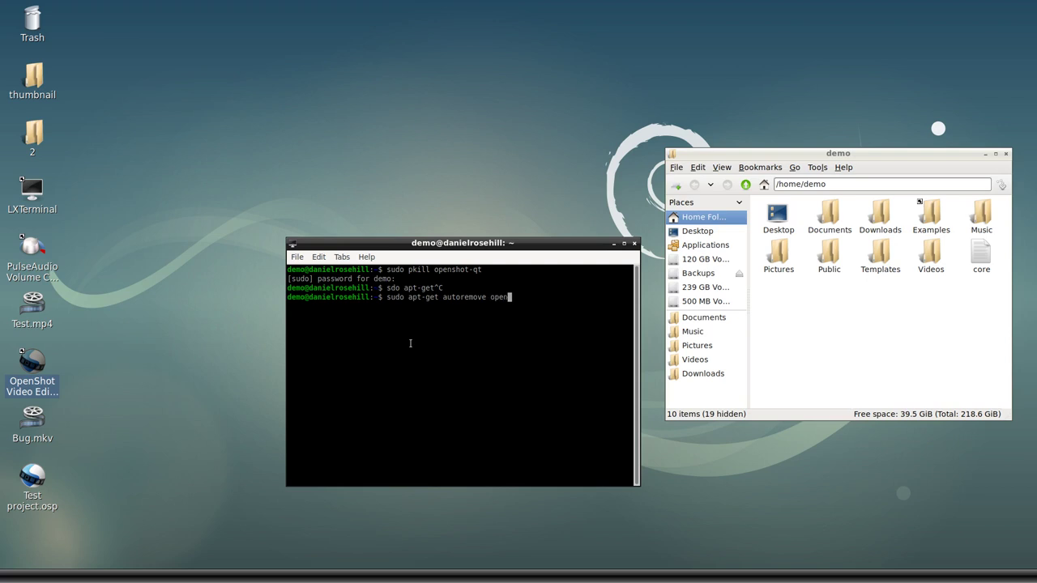
pyautogui.write('shot-qt')
pyautogui.hotkey('ctrl', 'c')
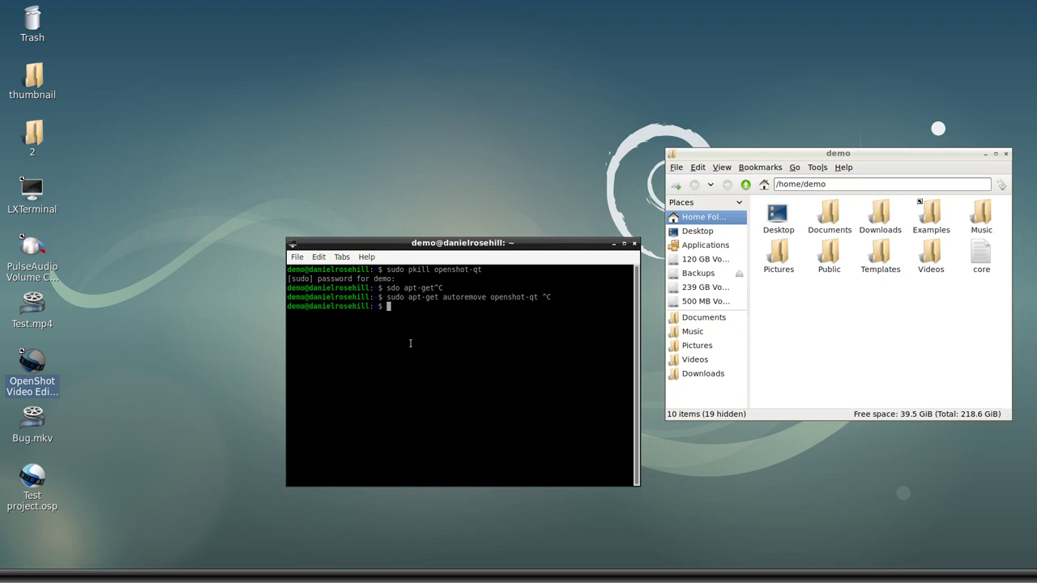
# Run cd /home/demo and ls, then cd .config/ and ls to list its contents
pyautogui.write('cd /home/demo')
pyautogui.press('Return')
pyautogui.write('ls')
pyautogui.press('Return')
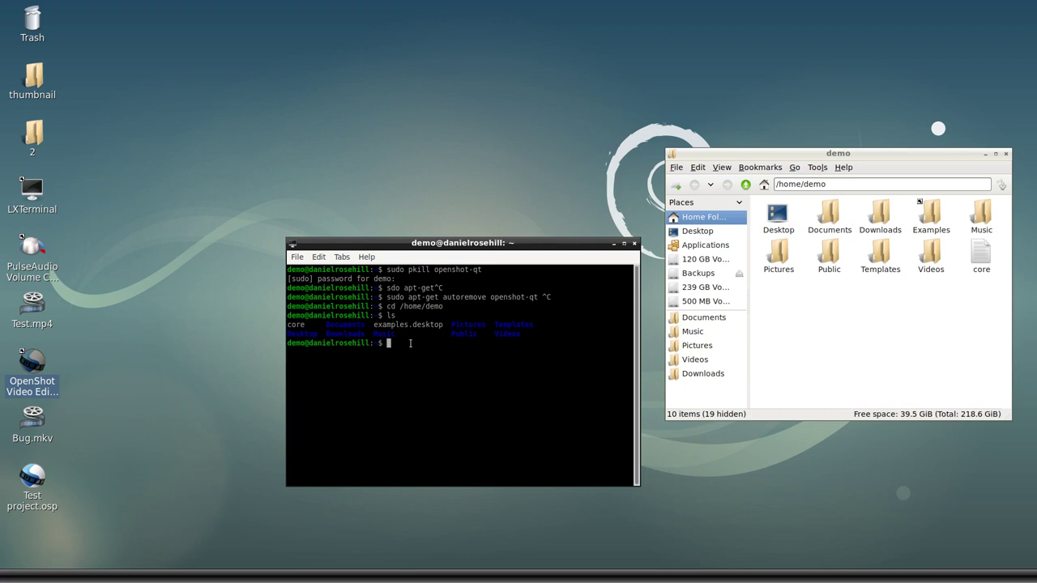
pyautogui.write('cd .config/')
pyautogui.press('Return')
pyautogui.write('ls')
pyautogui.press('Return')
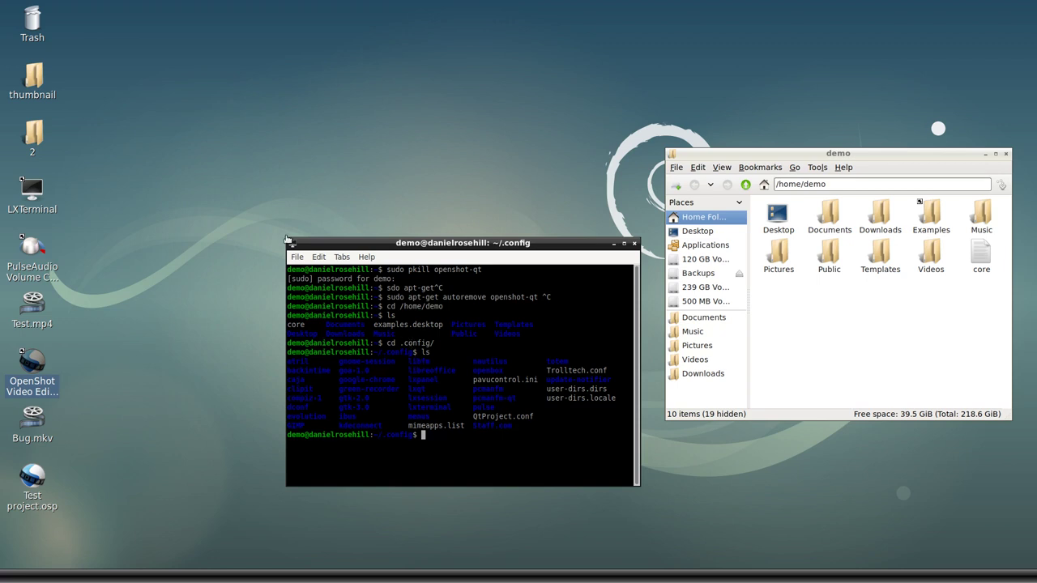
# Set the terminal colours to a white background with black text
pyautogui.click(321, 257)
pyautogui.click(331, 355)
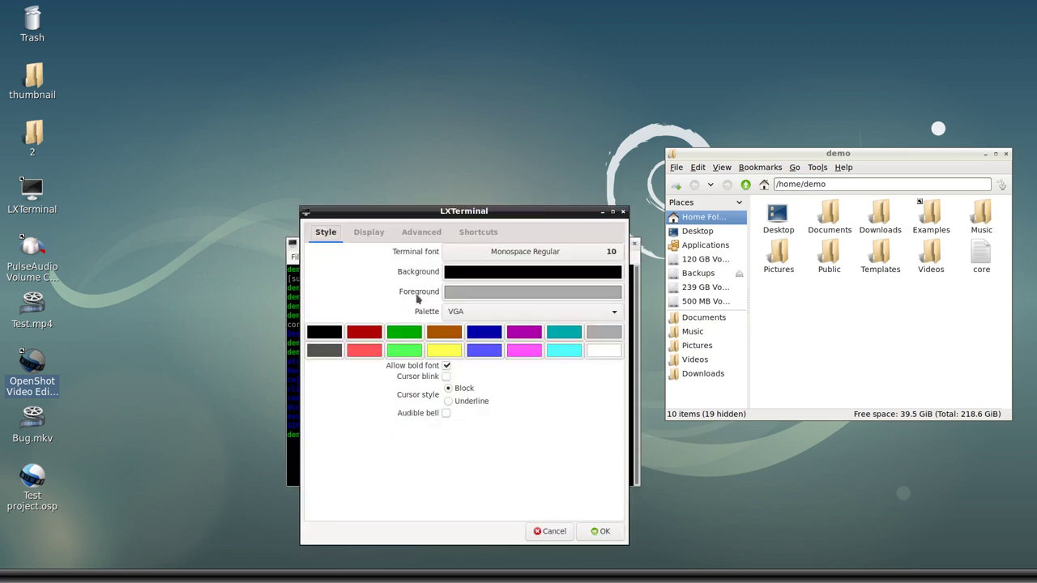
pyautogui.click(453, 273)
pyautogui.click(576, 397)
pyautogui.click(570, 457)
pyautogui.click(464, 293)
pyautogui.click(353, 395)
pyautogui.click(563, 461)
pyautogui.click(601, 531)
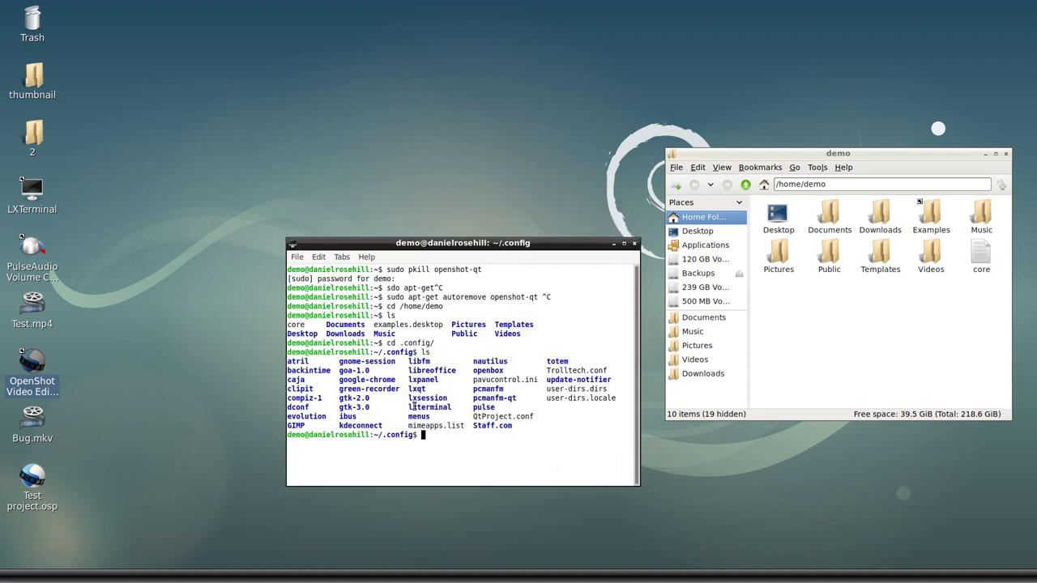
pyautogui.moveTo(339, 380); pyautogui.dragTo(457, 371)
pyautogui.click(457, 451)
# Return home with cd ../ and run ls -a, highlighting the .openshot_qt folder
pyautogui.write('cd ../')
pyautogui.press('Return')
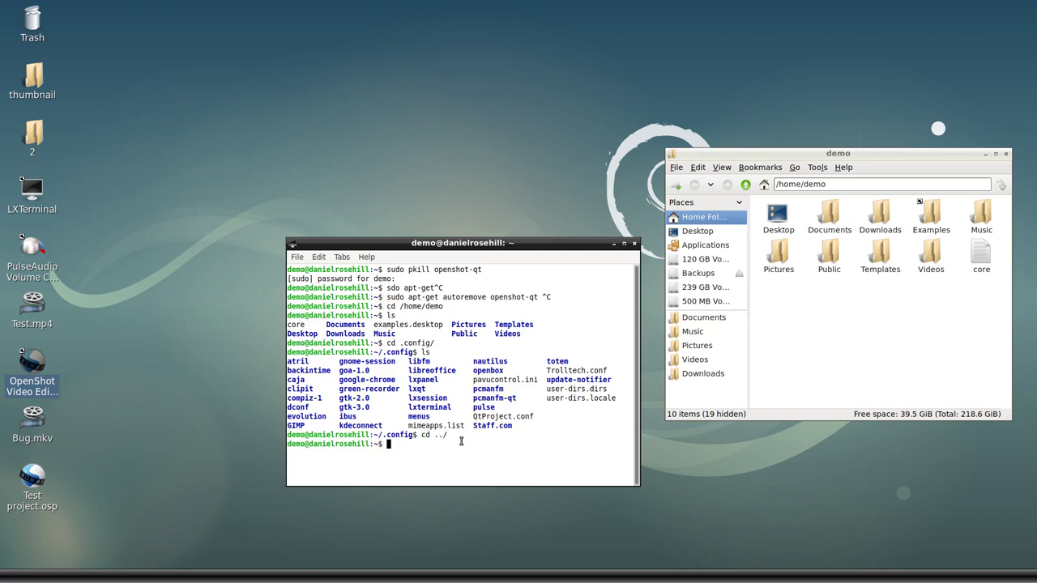
pyautogui.write('ls -a')
pyautogui.press('Return')
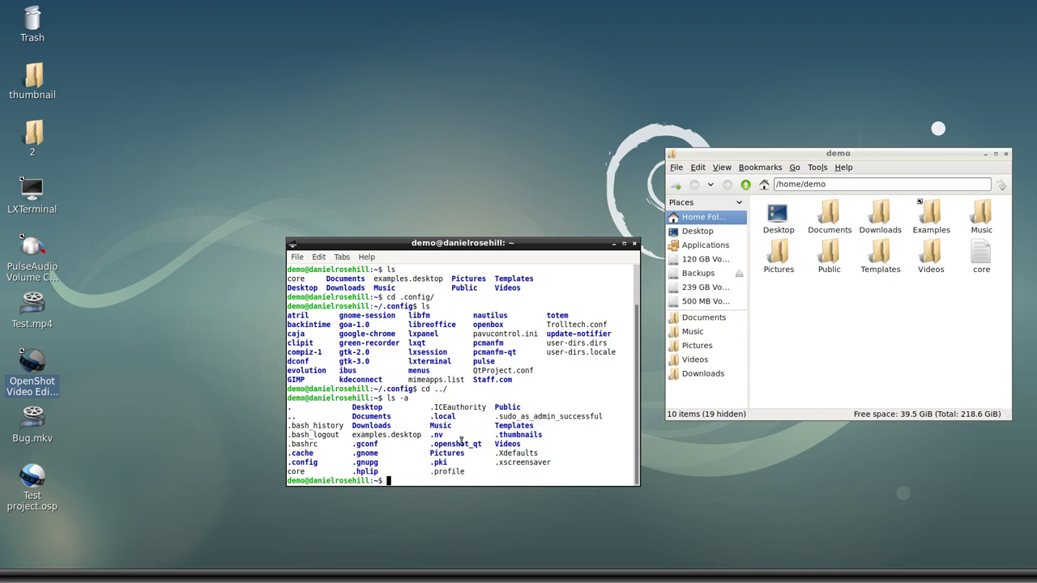
pyautogui.moveTo(430, 444); pyautogui.dragTo(485, 445)
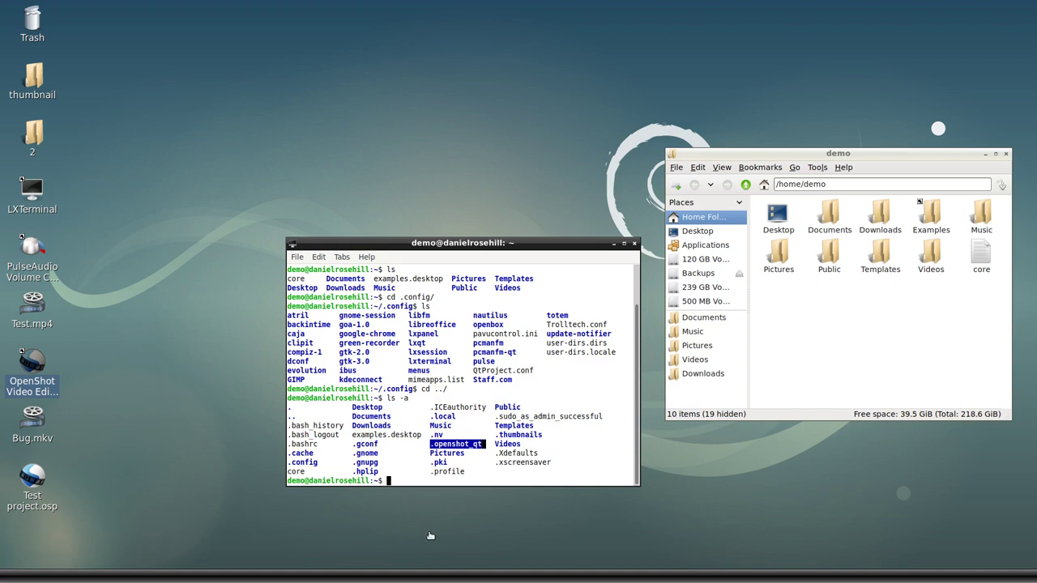
pyautogui.click(474, 473)
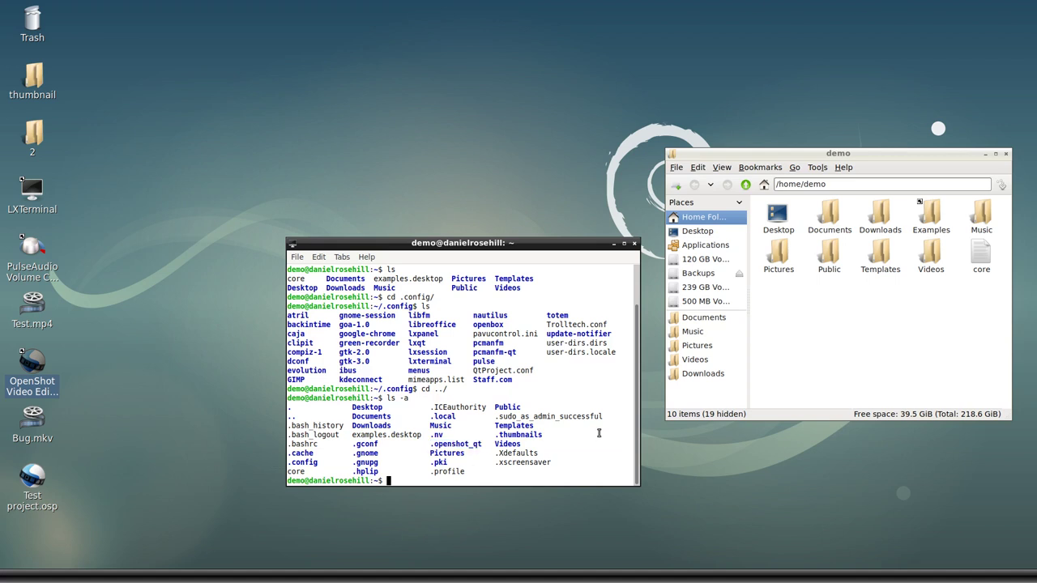
# Enter ~/.openshot_qt with cd .openshot_qt/ and list its contents
pyautogui.write('cd ./opensho')
pyautogui.hotkey('ctrl', 'c')
pyautogui.write('cd')
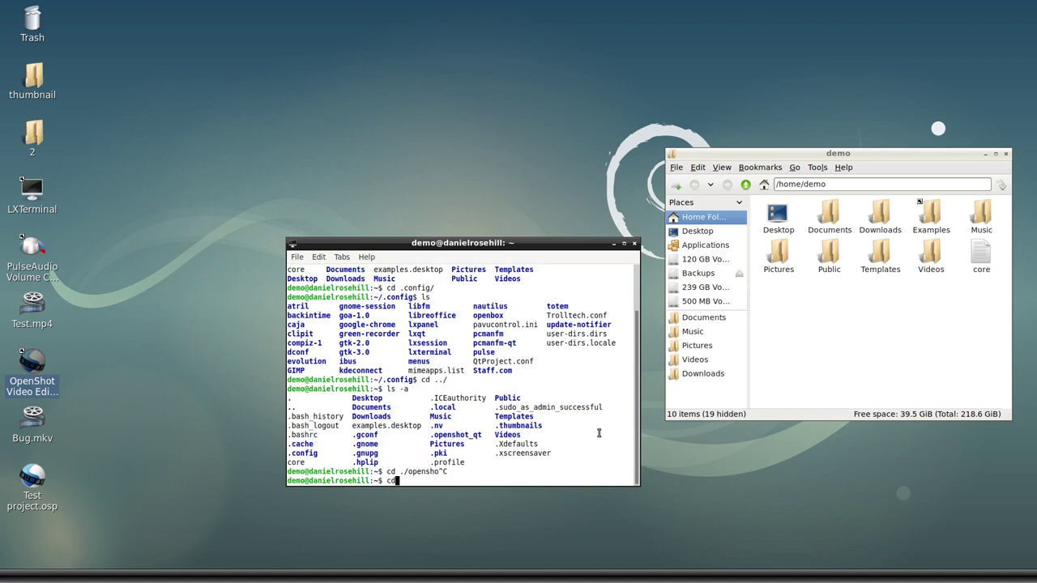
pyautogui.write(' .openshot_qt/')
pyautogui.press('Return')
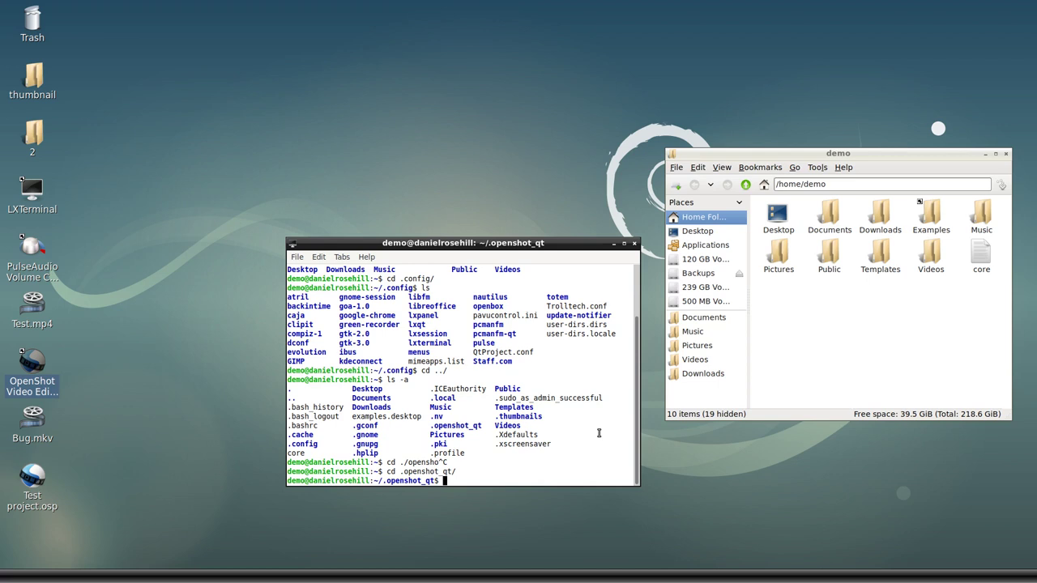
pyautogui.write('ls')
pyautogui.press('Return')
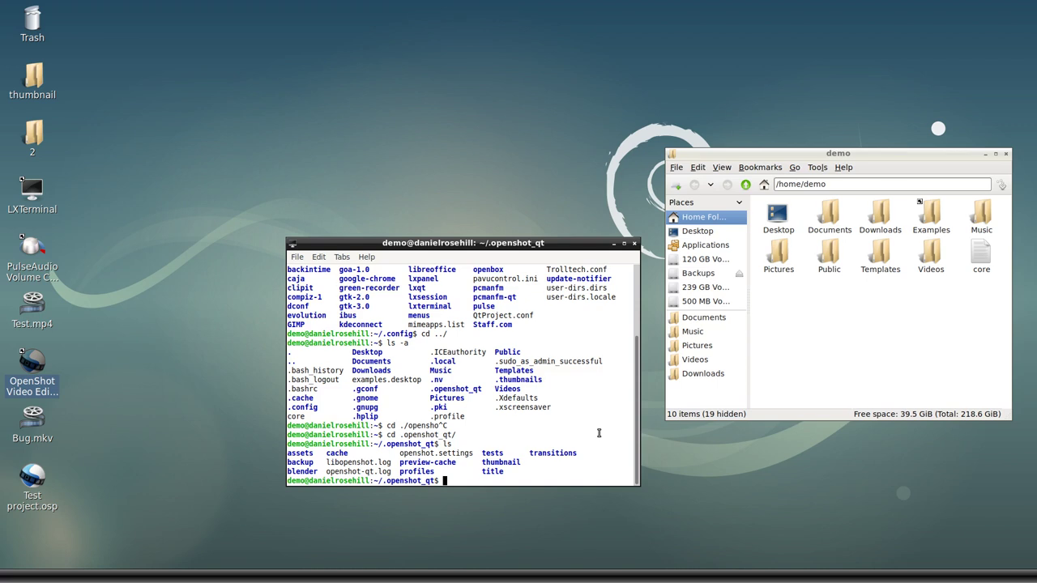
# Delete everything there with rm -rf * and confirm with ls -a that only .lock remains
pyautogui.write('rm -rf *')
pyautogui.press('Return')
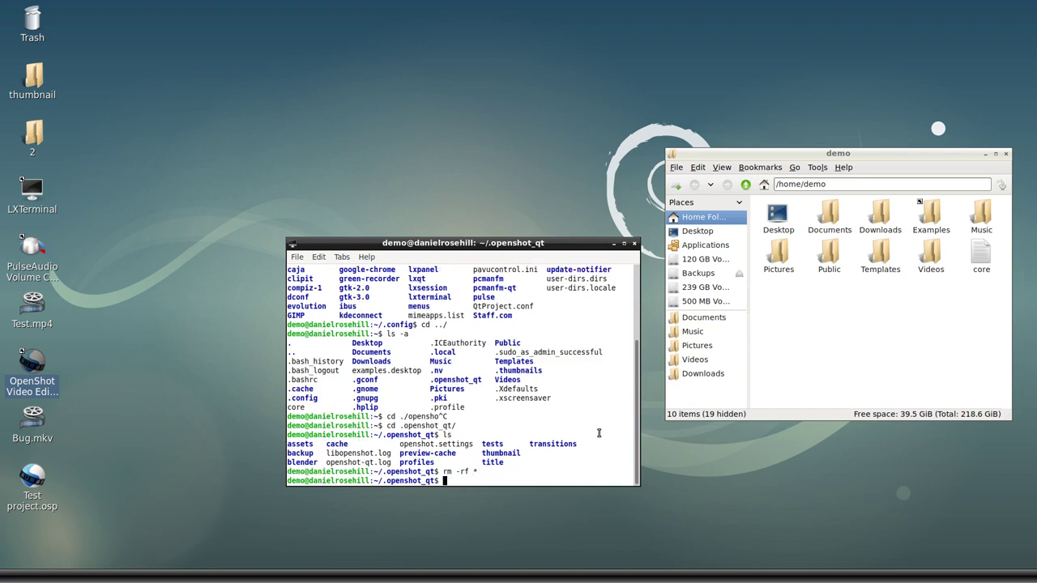
pyautogui.write('ls -a')
pyautogui.press('Return')
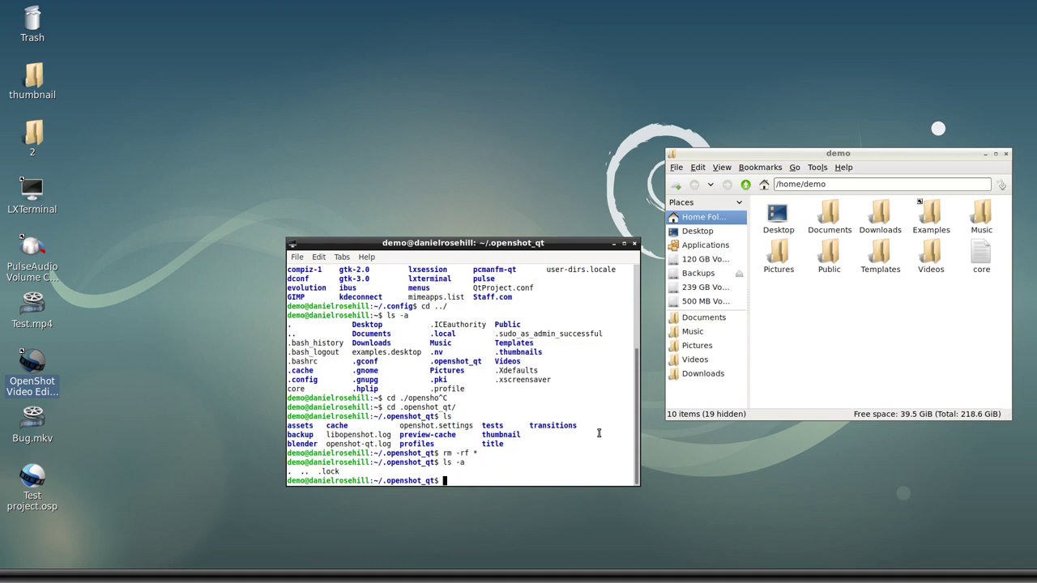
# Relaunch OpenShot on an empty Untitled Project (HD 720p 30 fps) and hide the welcome tutorial
pyautogui.click(36, 382)
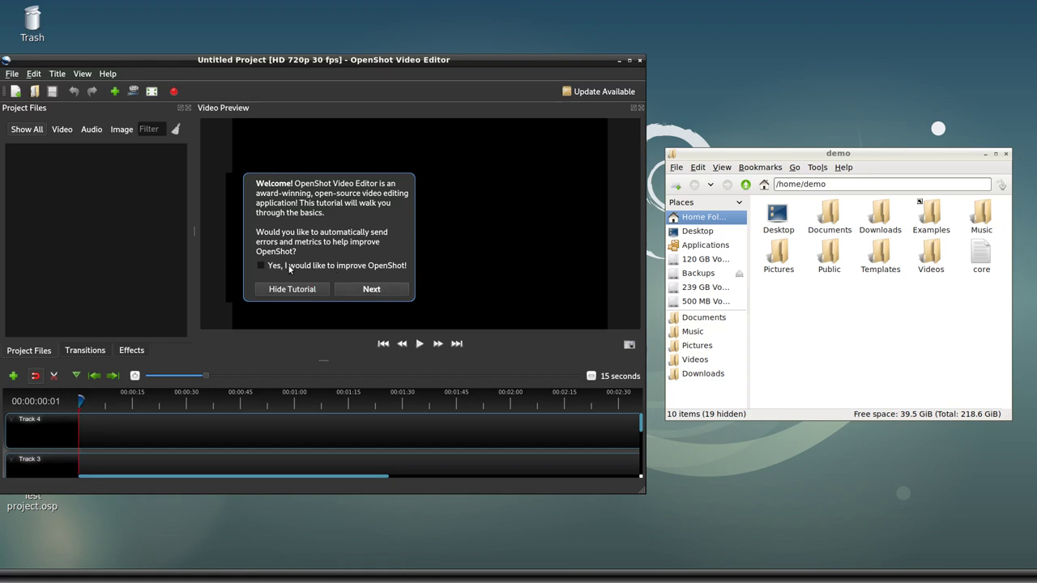
pyautogui.click(361, 293)
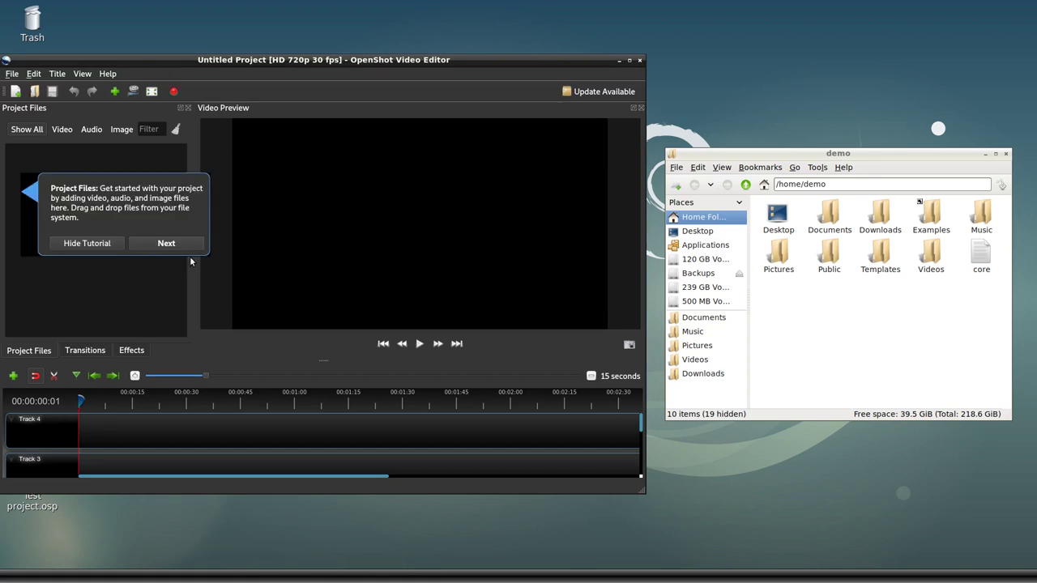
pyautogui.click(67, 246)
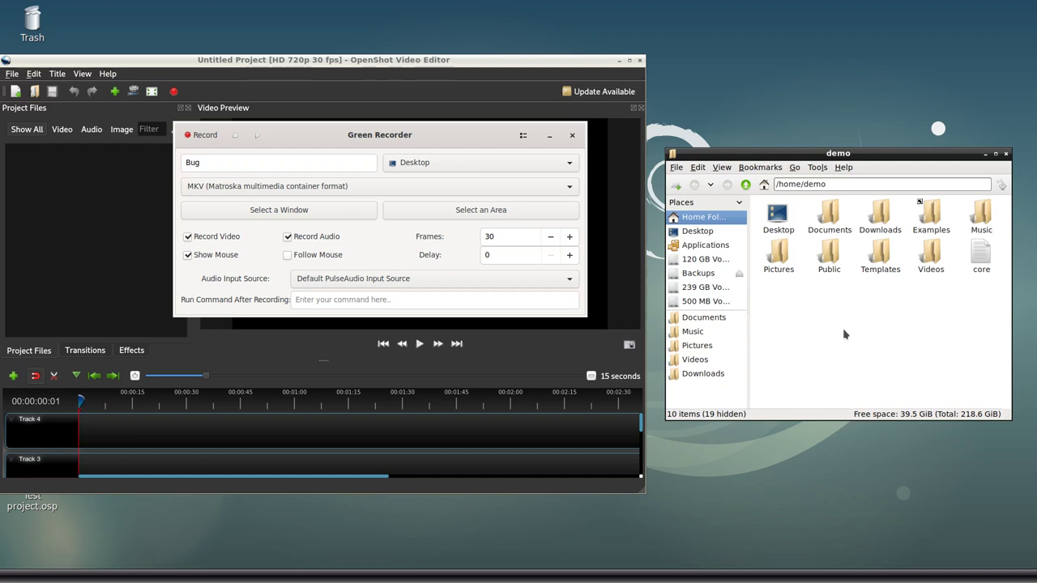
pyautogui.hotkey('ctrl', 'h')
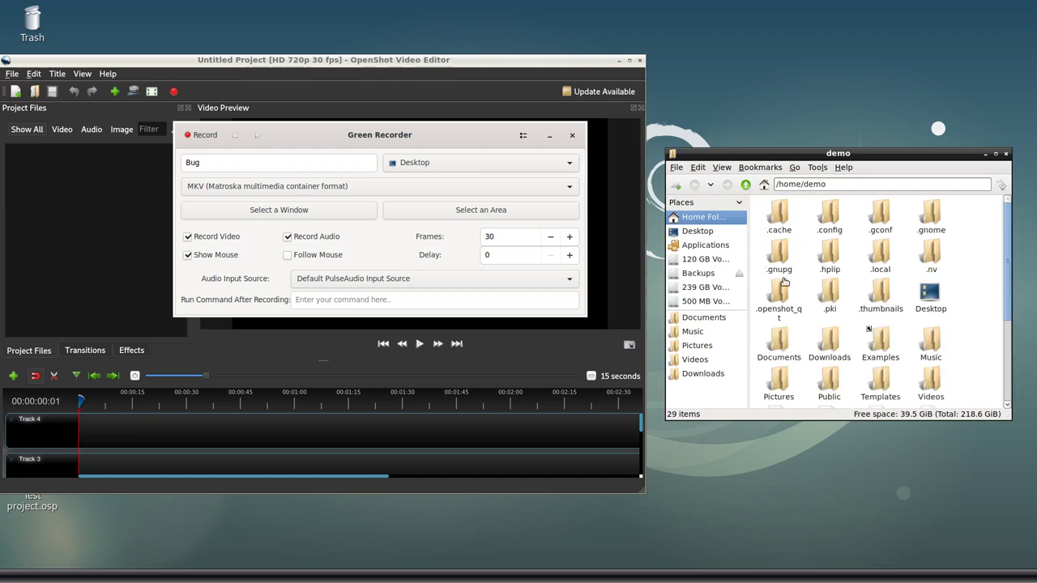
pyautogui.click(782, 305)
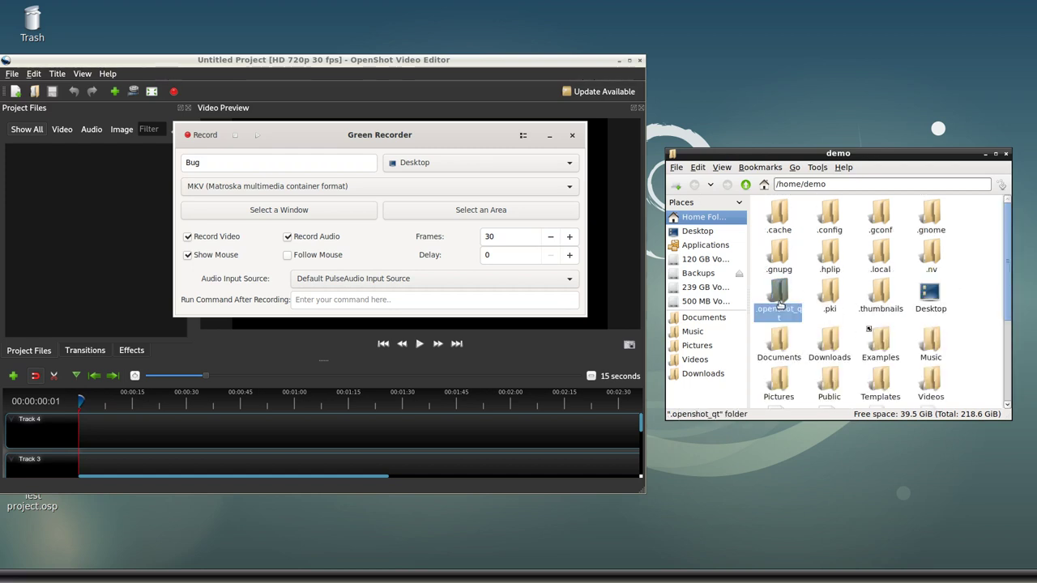
pyautogui.click(966, 323)
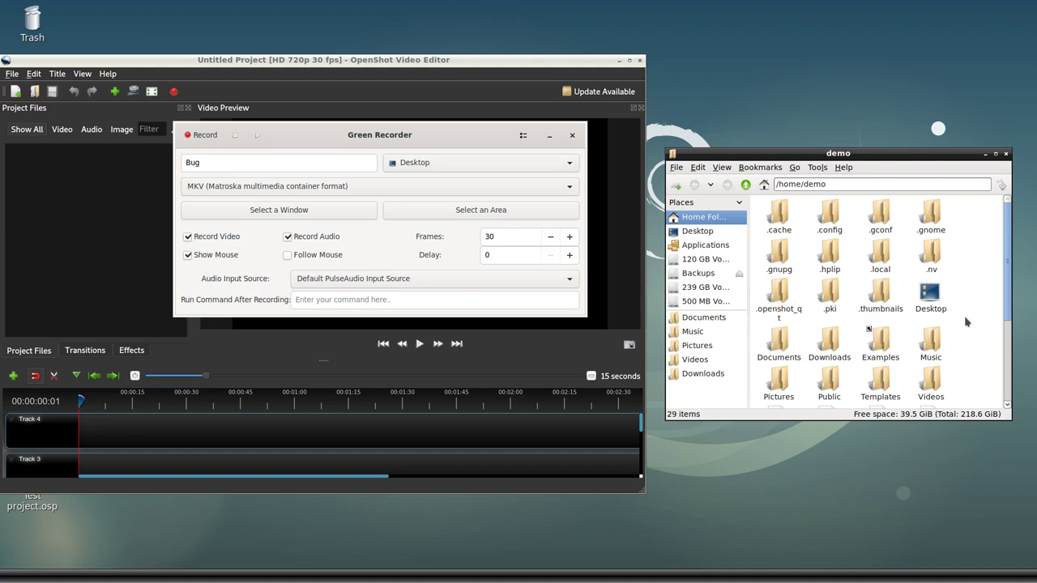
pyautogui.hotkey('ctrl', 'h')
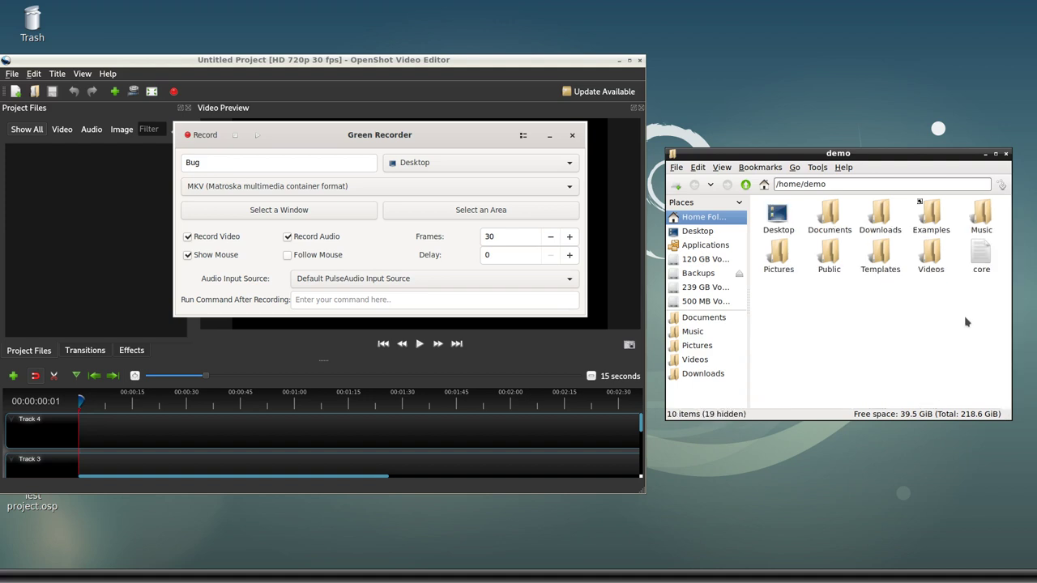